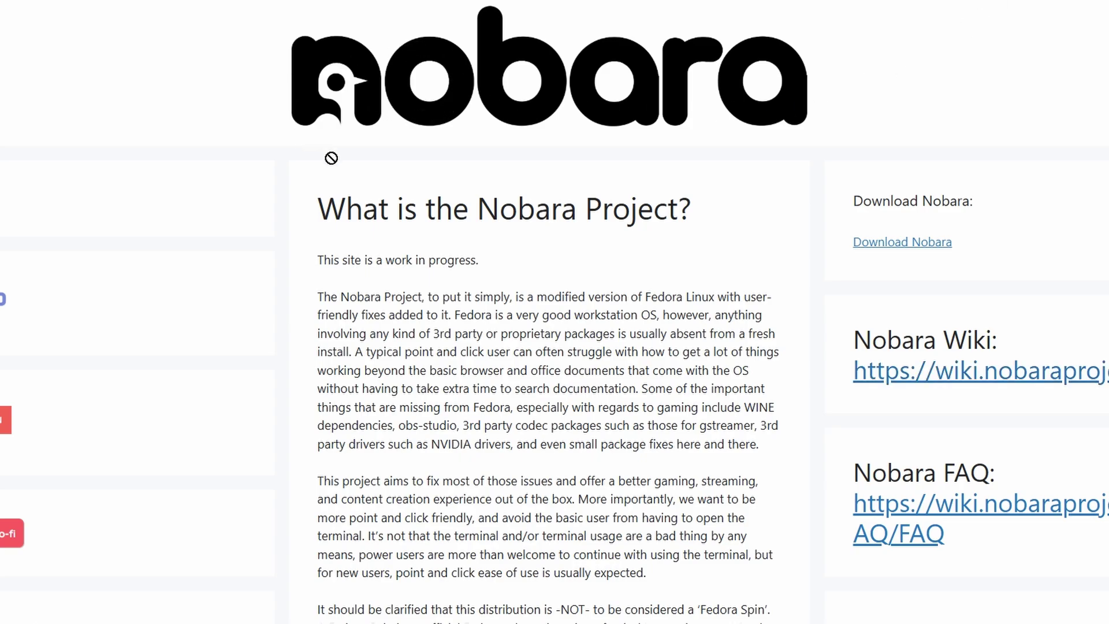
scroll(385, 168, "down", 3)
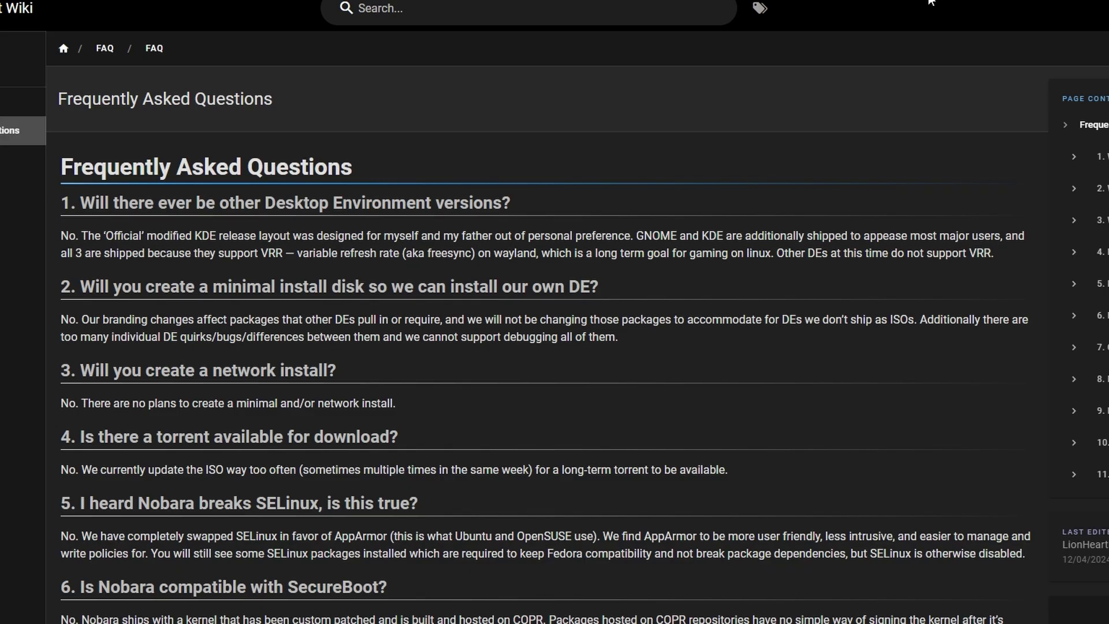
scroll(196, 192, "down", 3)
scroll(195, 193, "down", 1)
scroll(197, 193, "down", 3)
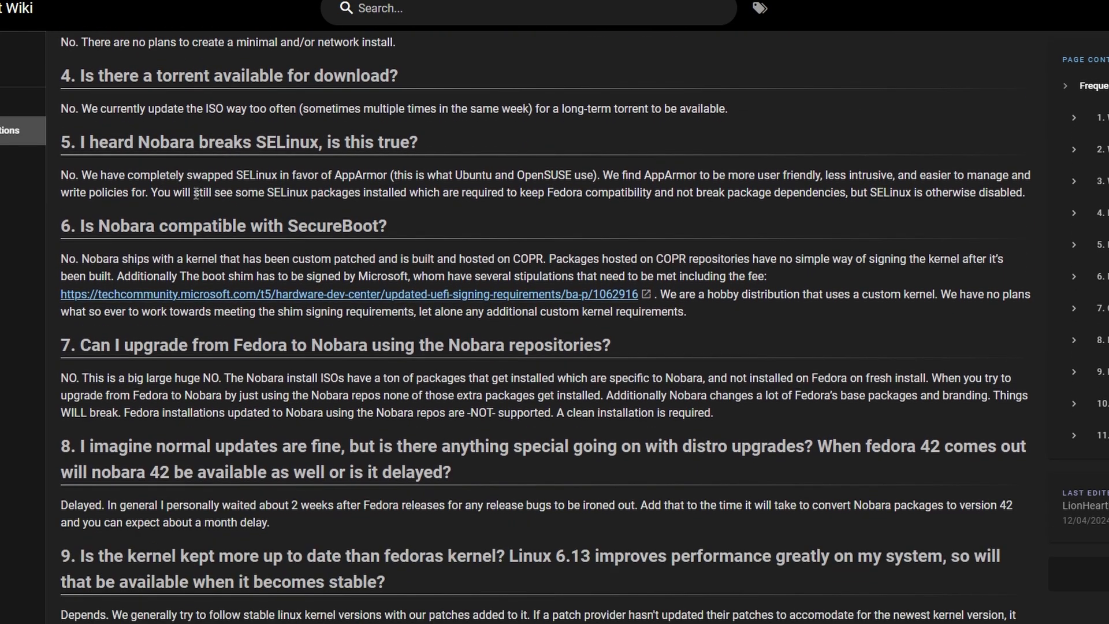
scroll(196, 192, "down", 3)
scroll(196, 193, "down", 3)
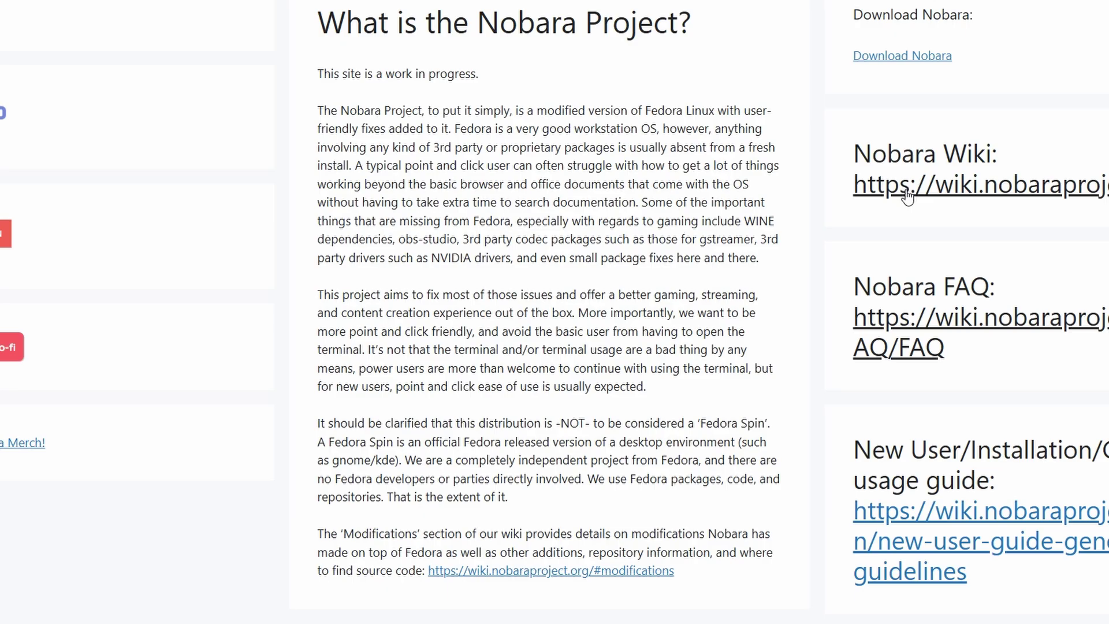
Step: Browse the Nobara Project Wiki contents, then return to the Nobara homepage
left_click(906, 191)
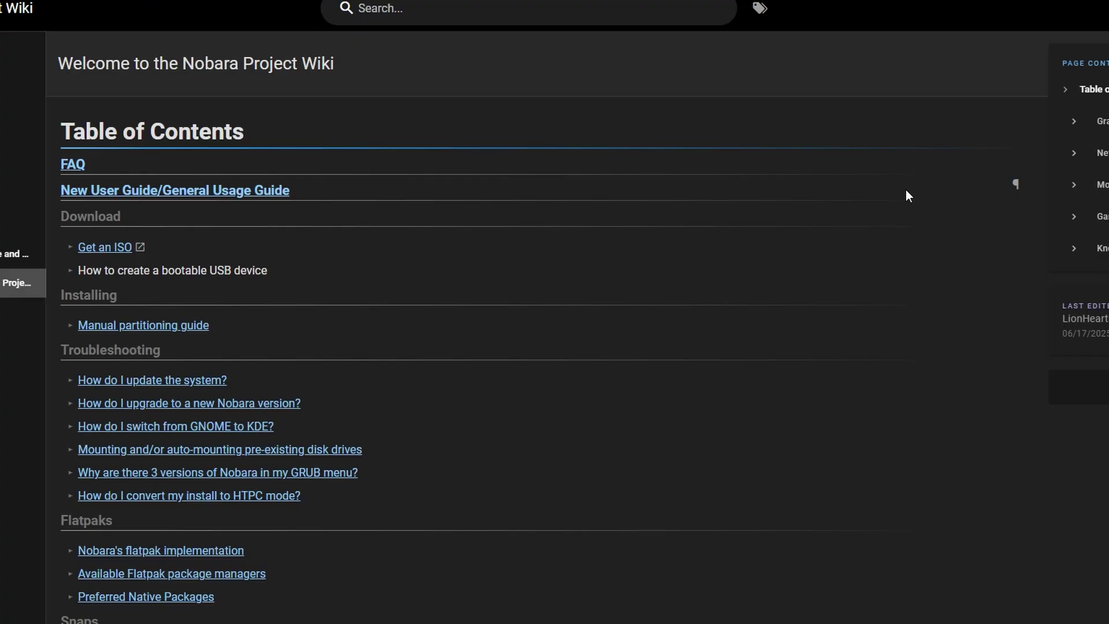
scroll(250, 196, "down", 6)
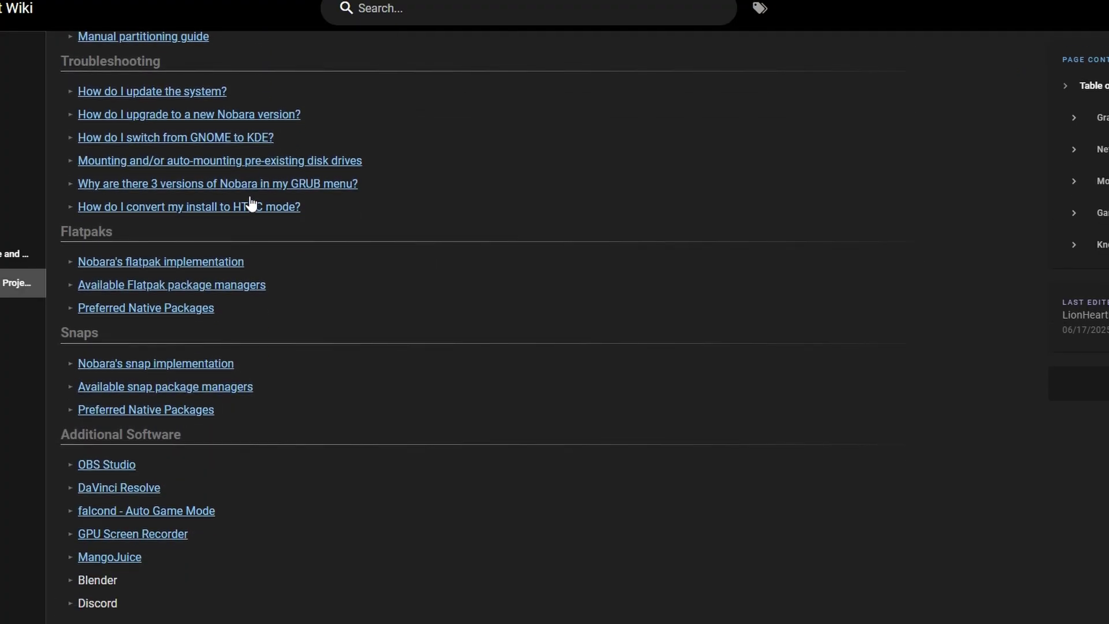
scroll(250, 195, "down", 5)
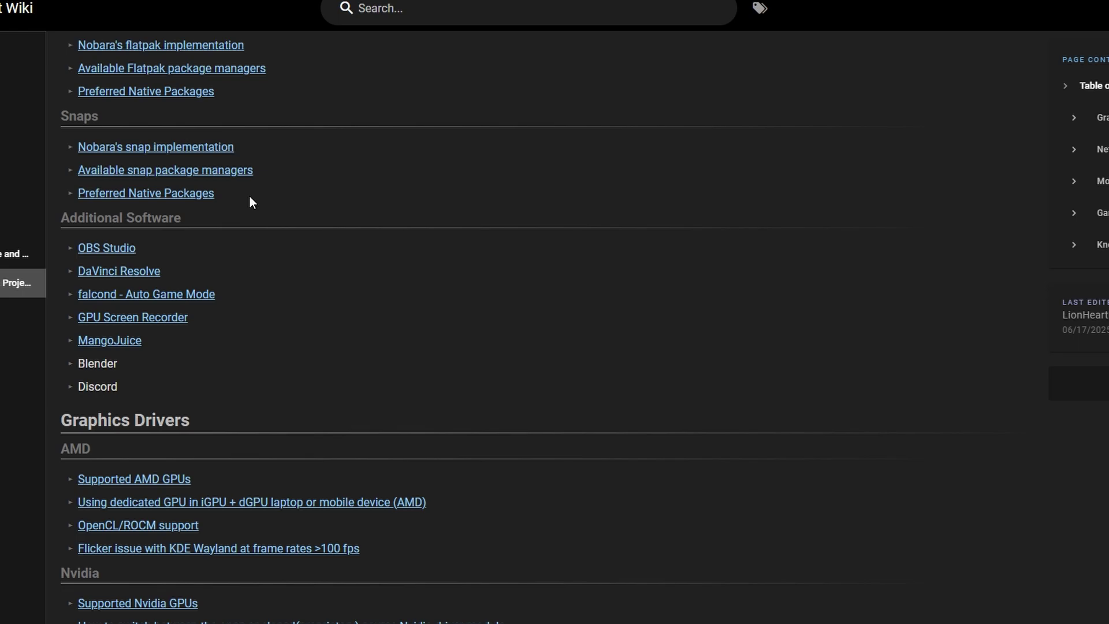
scroll(249, 195, "down", 5)
scroll(251, 195, "down", 5)
scroll(250, 196, "down", 5)
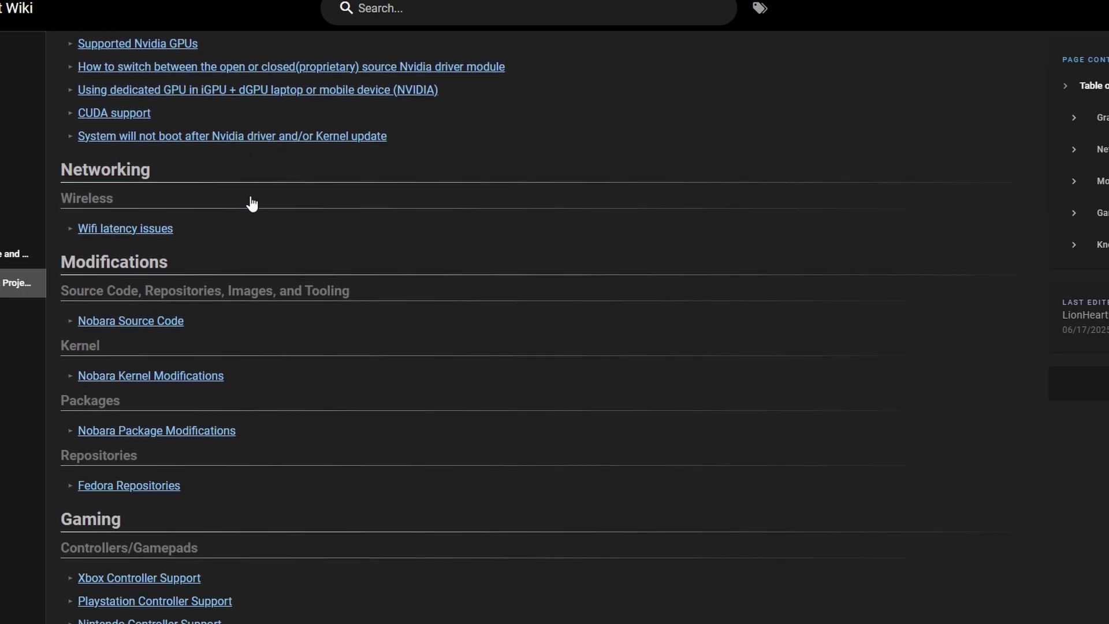
scroll(250, 196, "down", 5)
scroll(251, 202, "down", 2)
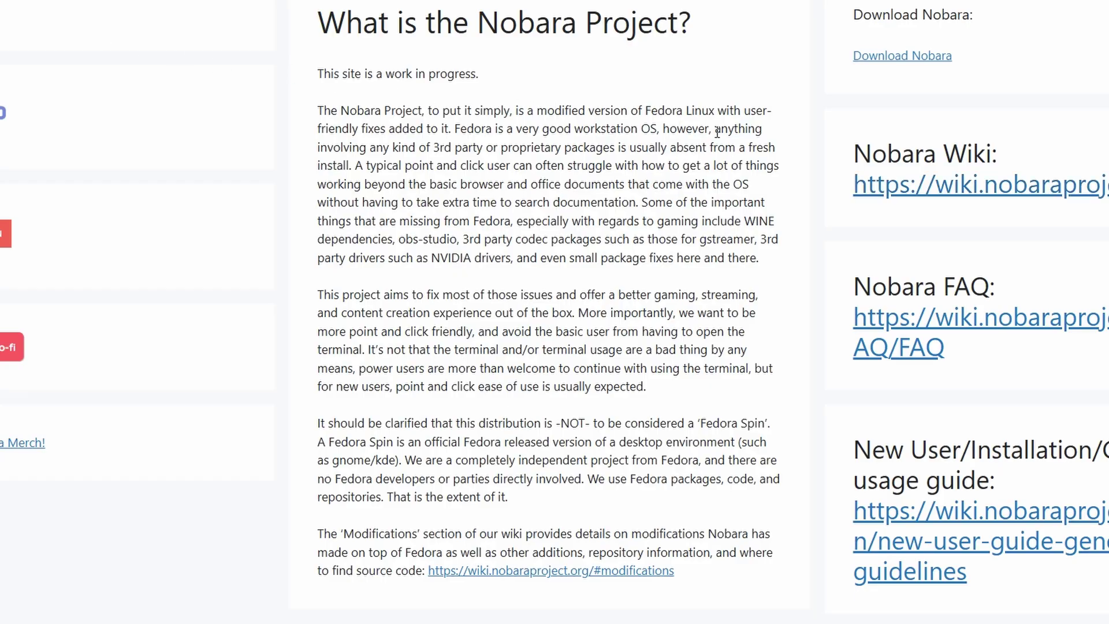
scroll(718, 132, "up", 2)
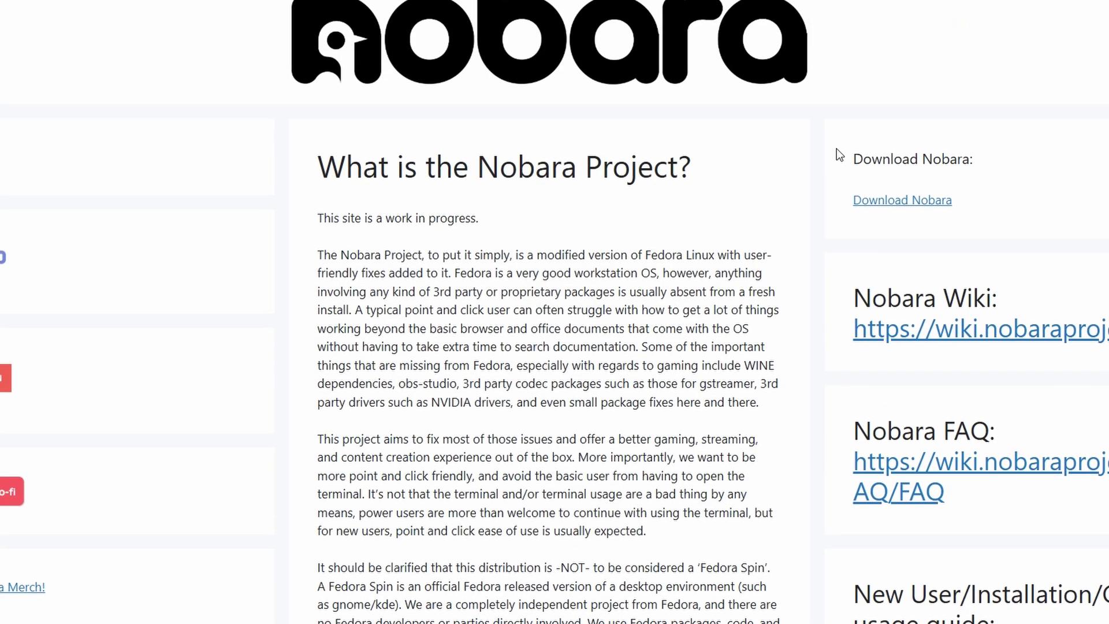
Step: View the Download Nobara page and its Standard ISO list before moving to Bazzite
left_click(880, 201)
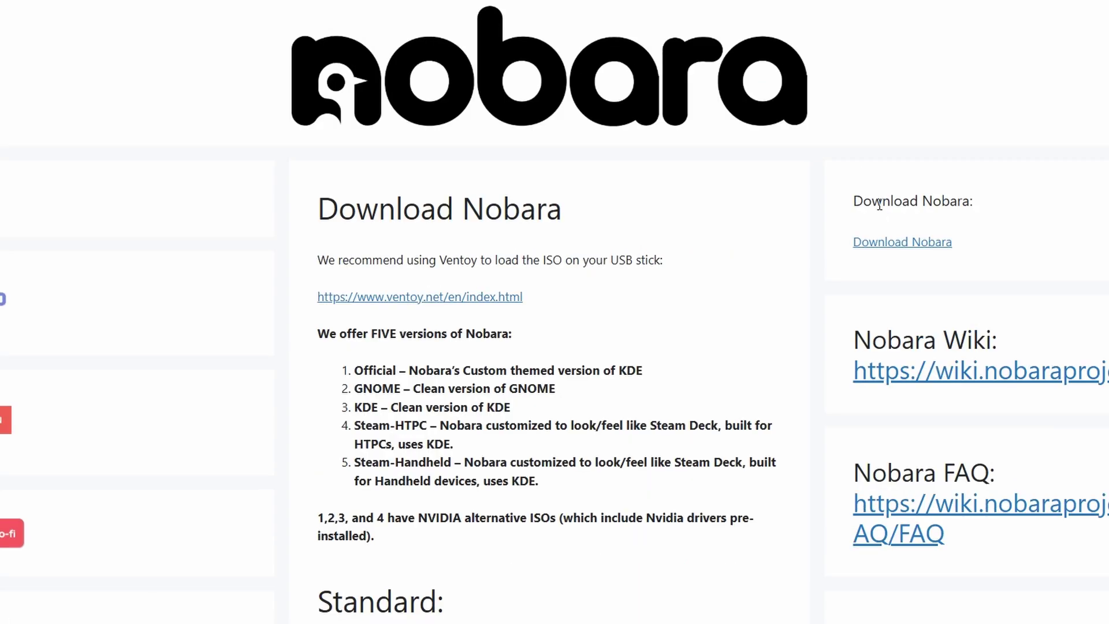
scroll(607, 200, "down", 1)
scroll(598, 195, "down", 2)
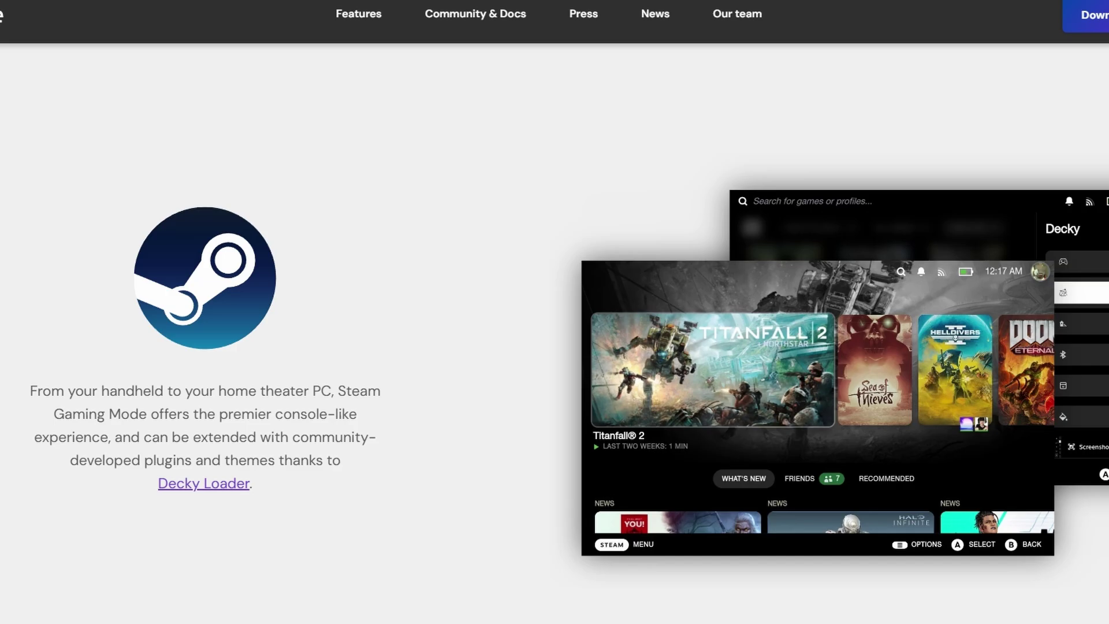
scroll(555, 346, "down", 5)
scroll(555, 347, "down", 5)
scroll(555, 347, "down", 5)
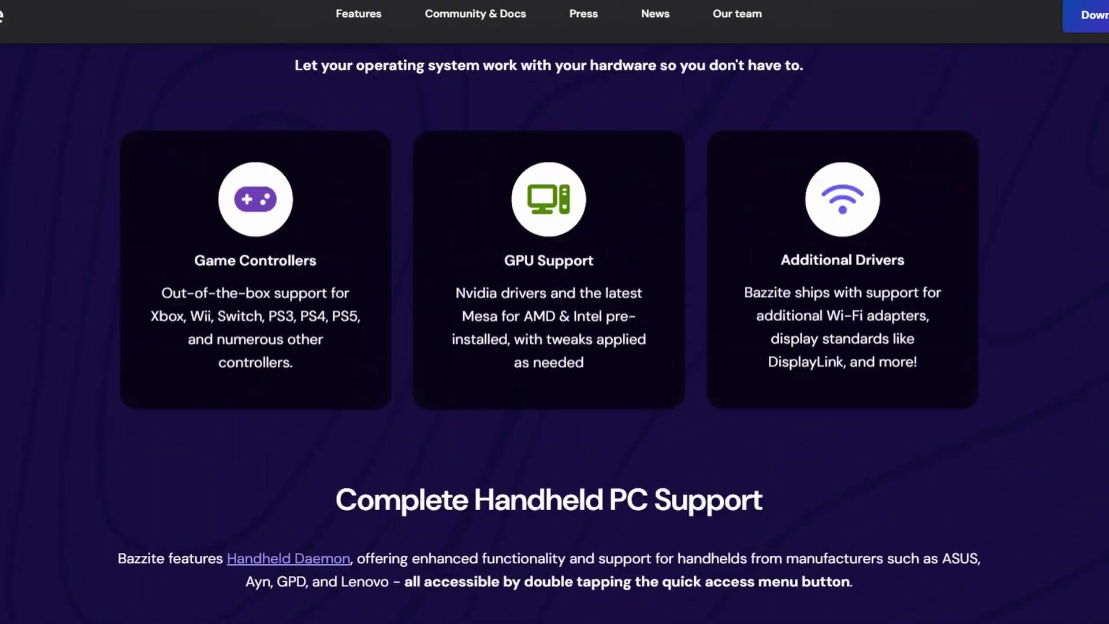
scroll(555, 347, "down", 5)
scroll(555, 347, "up", 5)
scroll(555, 347, "up", 5)
scroll(555, 346, "up", 5)
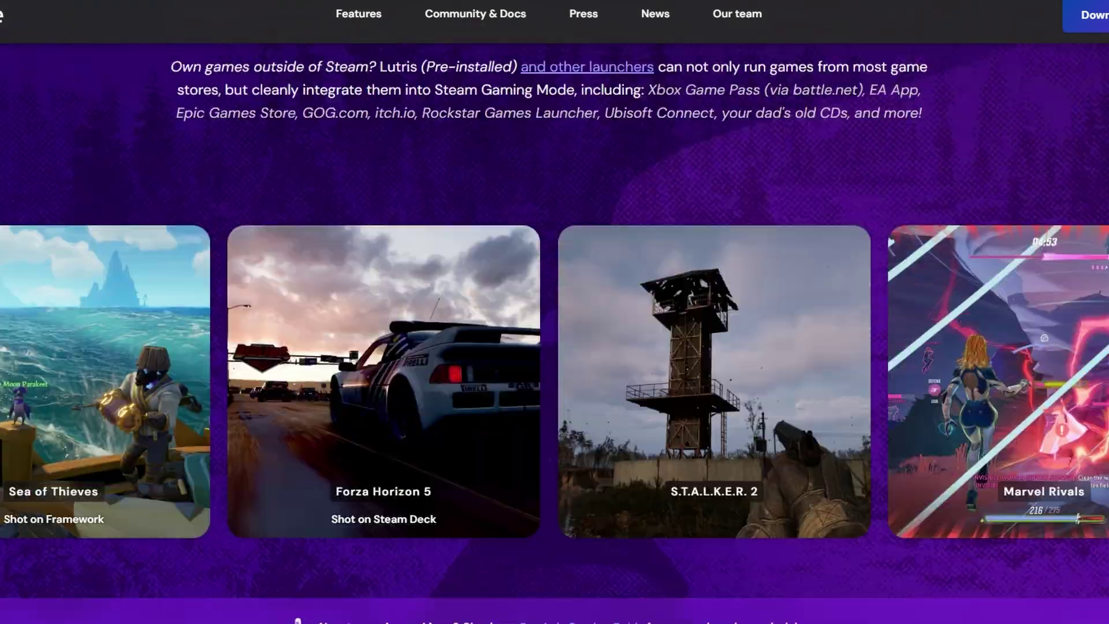
scroll(556, 347, "up", 5)
scroll(555, 346, "up", 3)
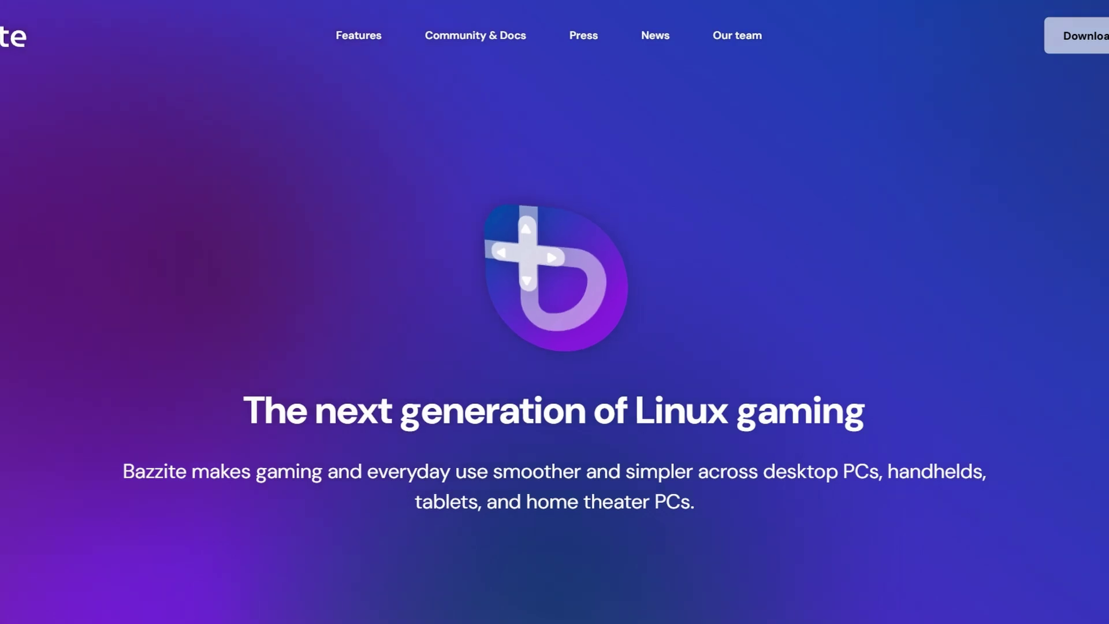